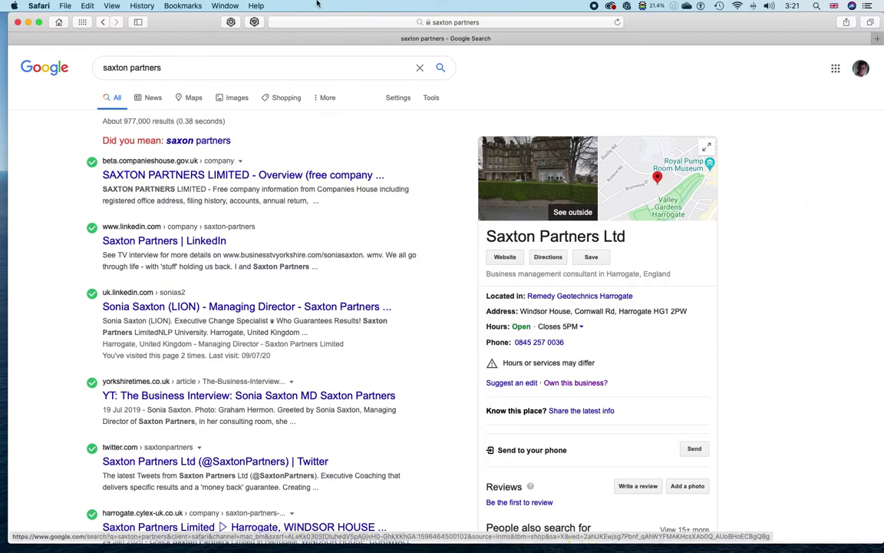
Open the Saxton Partners website from its business listing in the search results
{"action": "left_click", "coordinate": [505, 257]}
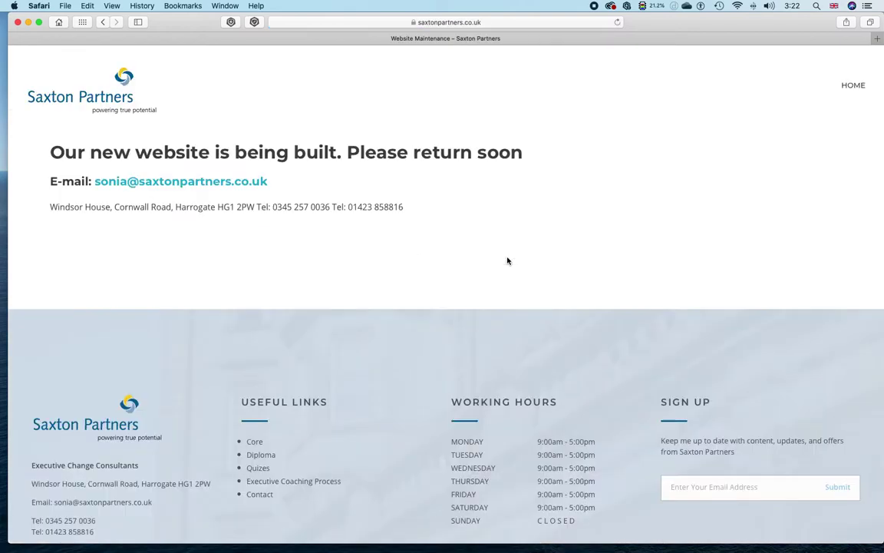
Try to reach the site's login page by replacing the maintenance path in the address with wp-login
{"action": "left_click", "coordinate": [532, 20]}
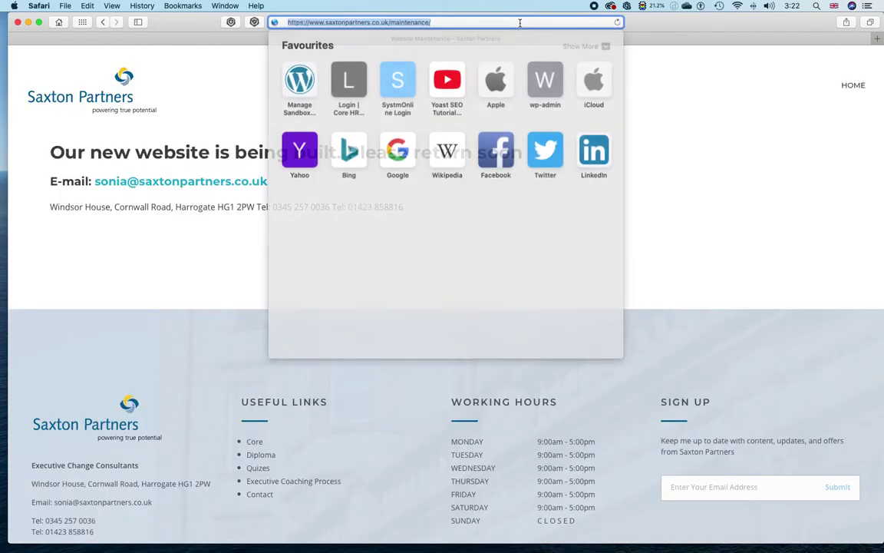
{"action": "key", "text": "Right"}
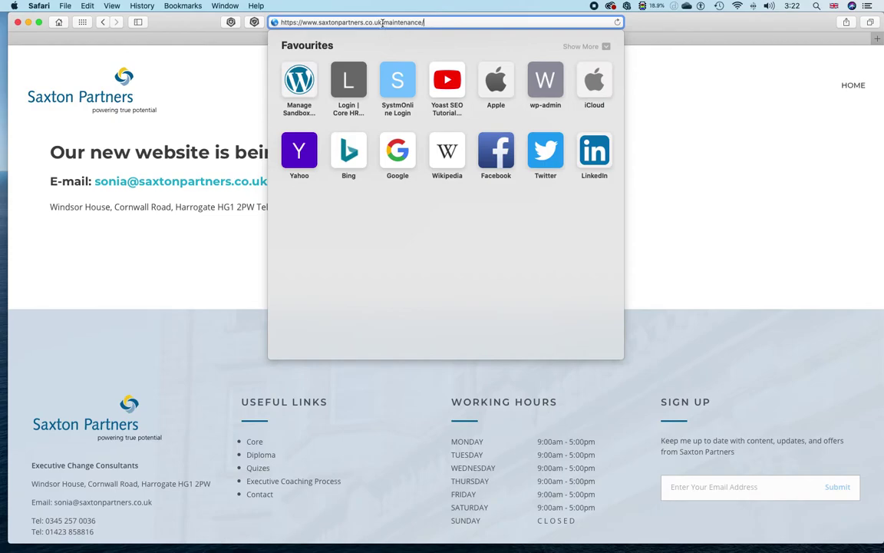
{"action": "left_click_drag", "start_coordinate": [383, 22], "coordinate": [576, 29]}
{"action": "type", "text": "wp-log"}
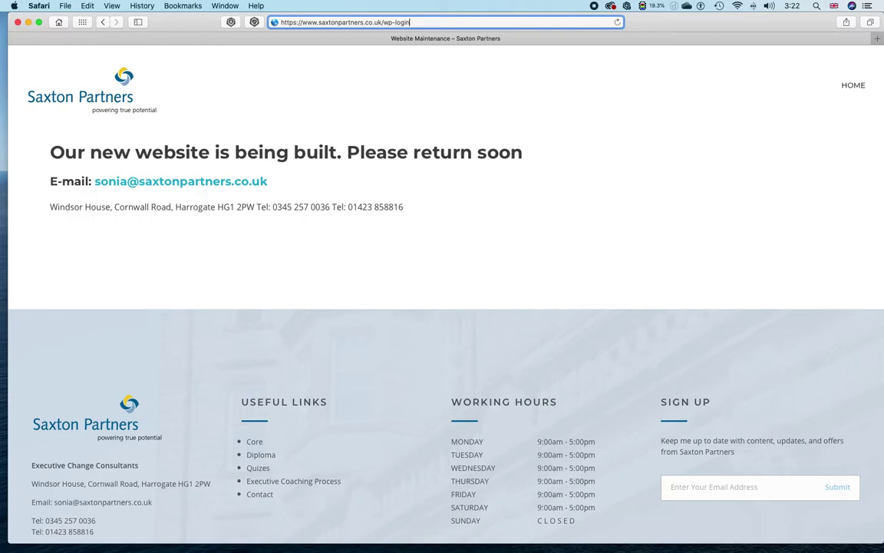
{"action": "key", "text": "Return"}
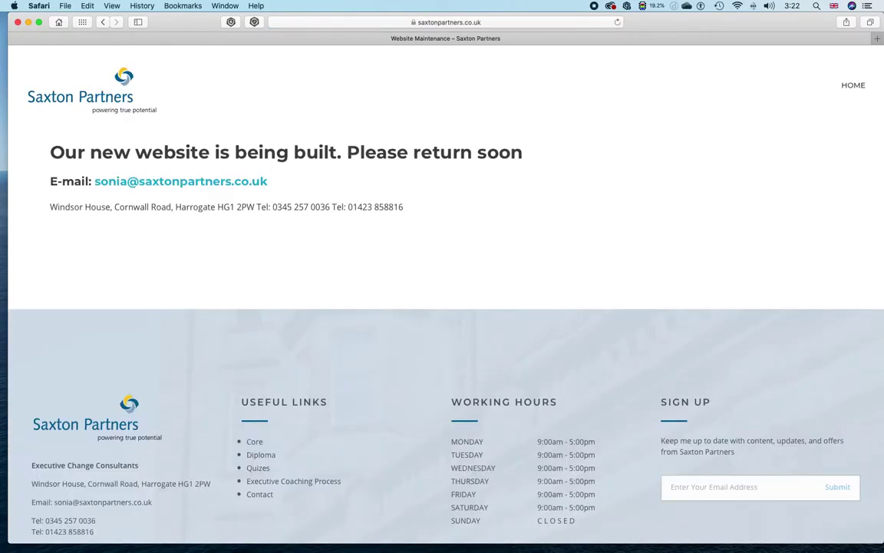
Replace the maintenance path in the site's address with the WordPress admin path and load it
{"action": "left_click", "coordinate": [552, 22]}
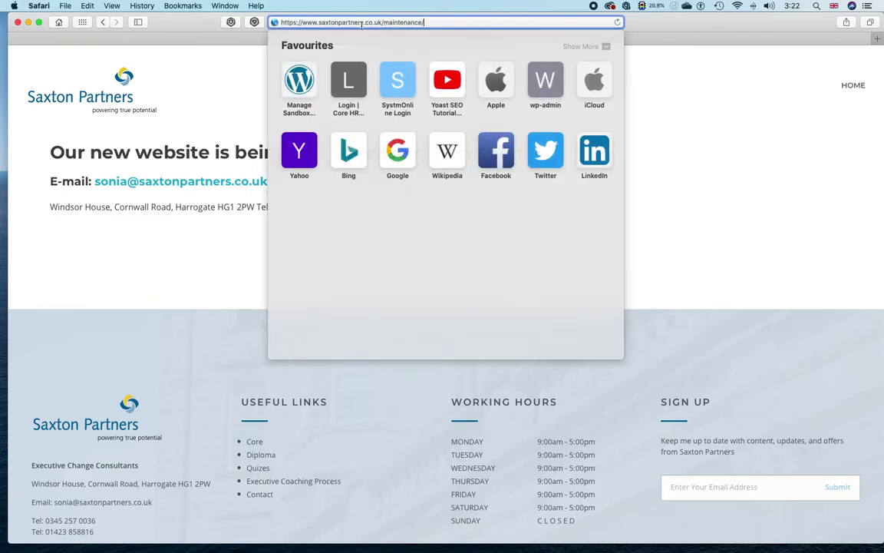
{"action": "left_click_drag", "start_coordinate": [384, 23], "coordinate": [566, 36]}
{"action": "type", "text": "wp-ad"}
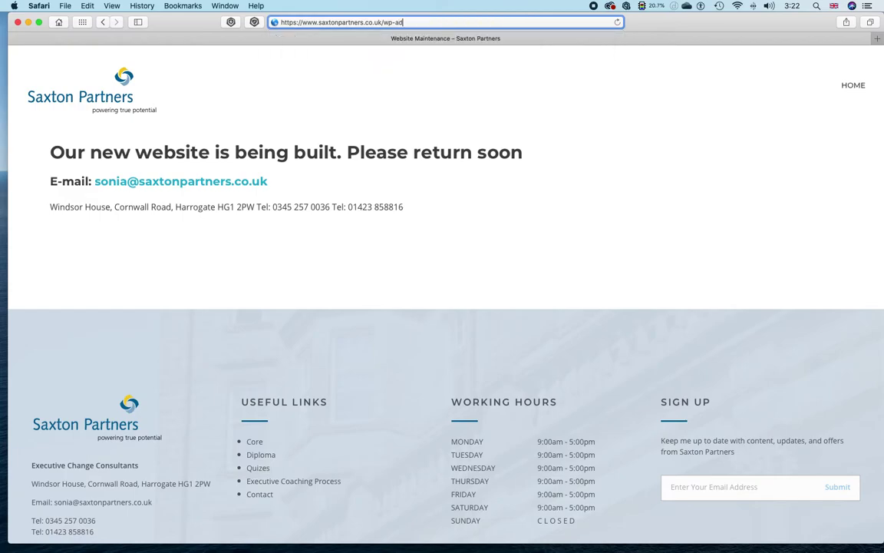
{"action": "key", "text": "Return"}
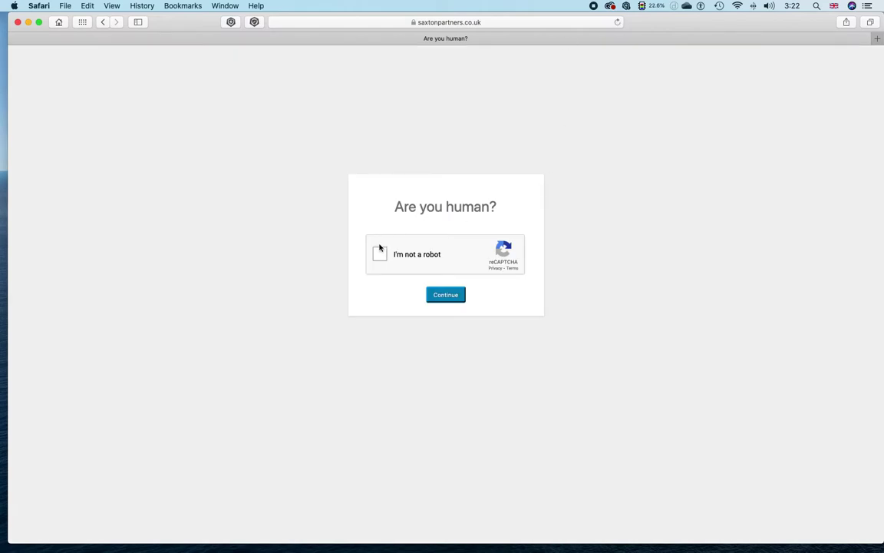
Complete the reCAPTCHA human check by selecting all squares with traffic lights and continue to the login page
{"action": "left_click", "coordinate": [379, 249]}
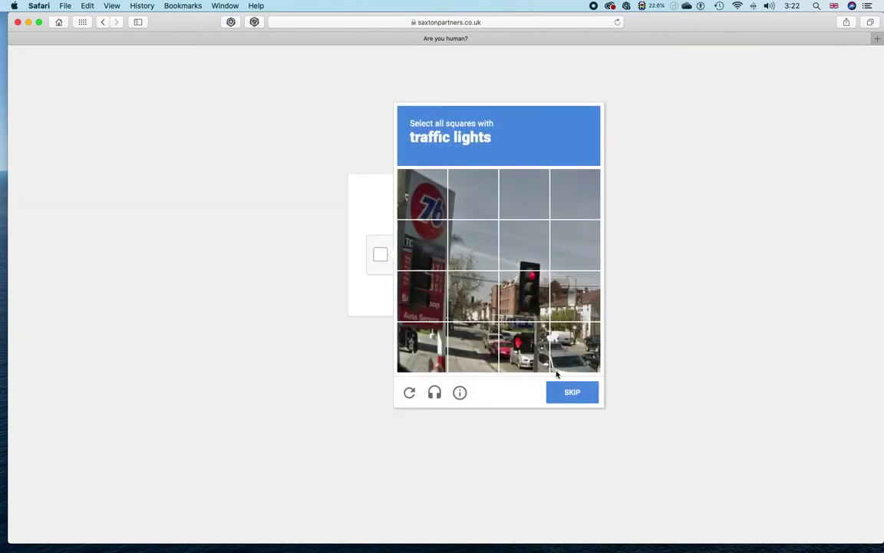
{"action": "left_click", "coordinate": [536, 261]}
{"action": "left_click", "coordinate": [524, 296]}
{"action": "left_click", "coordinate": [524, 345]}
{"action": "left_click", "coordinate": [580, 396]}
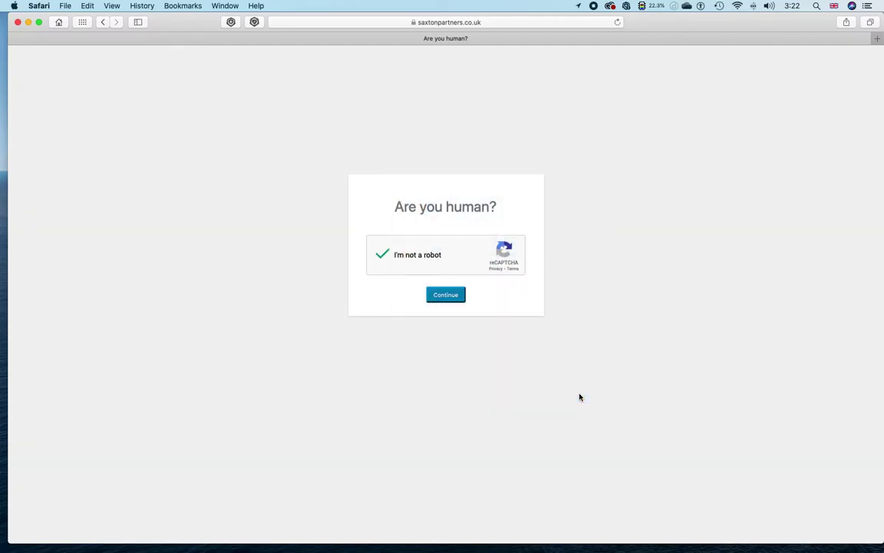
{"action": "left_click", "coordinate": [455, 296]}
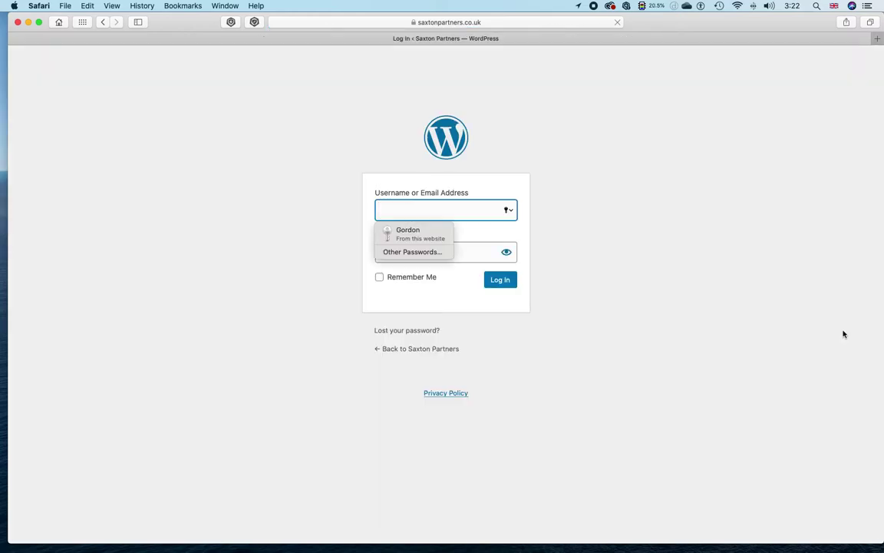
Log in to WordPress by filling in the saved username and password
{"action": "left_click", "coordinate": [426, 239]}
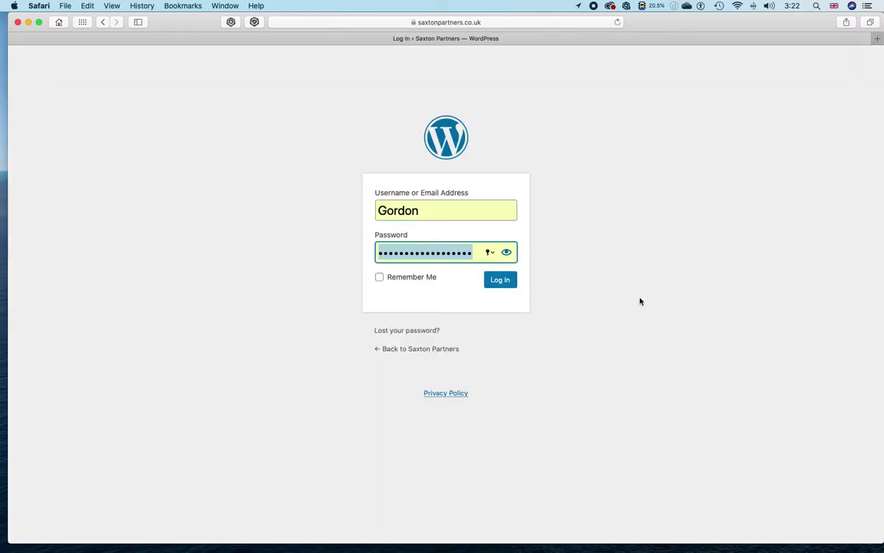
{"action": "left_click", "coordinate": [509, 282]}
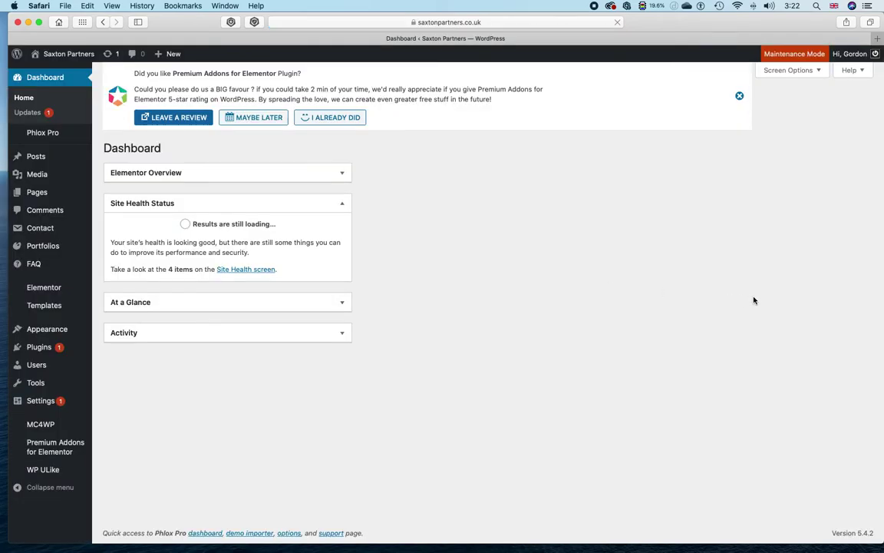
Visit the live site from the dashboard and open its home page for editing with Elementor
{"action": "mouse_move", "coordinate": [58, 54]}
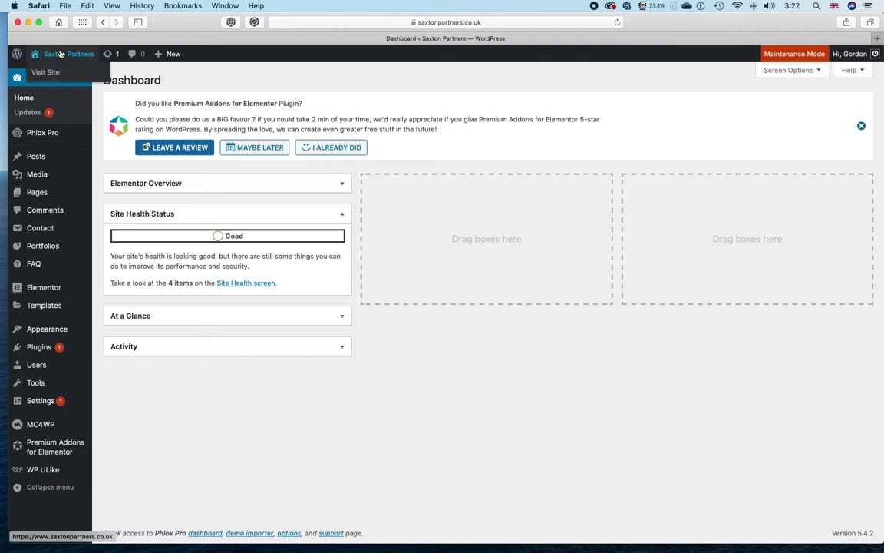
{"action": "left_click", "coordinate": [45, 72]}
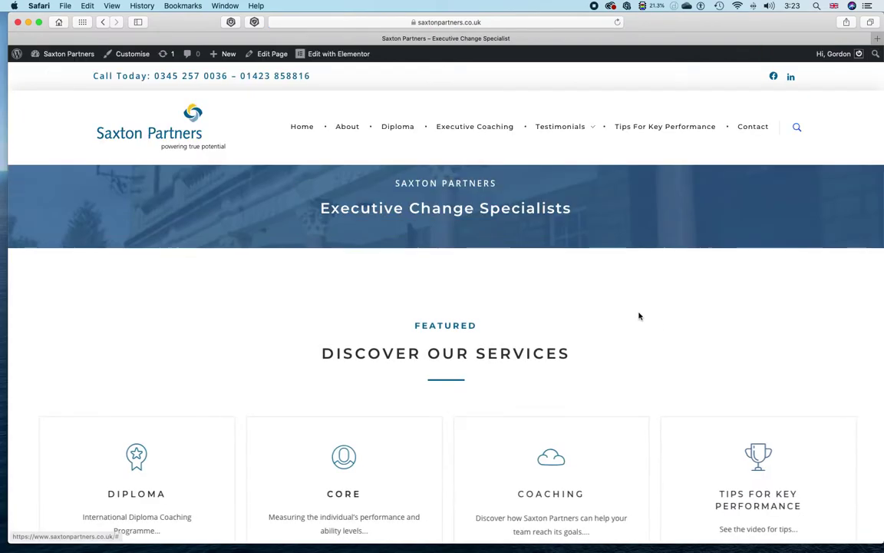
{"action": "scroll", "coordinate": [495, 305], "scroll_direction": "down", "scroll_amount": 3}
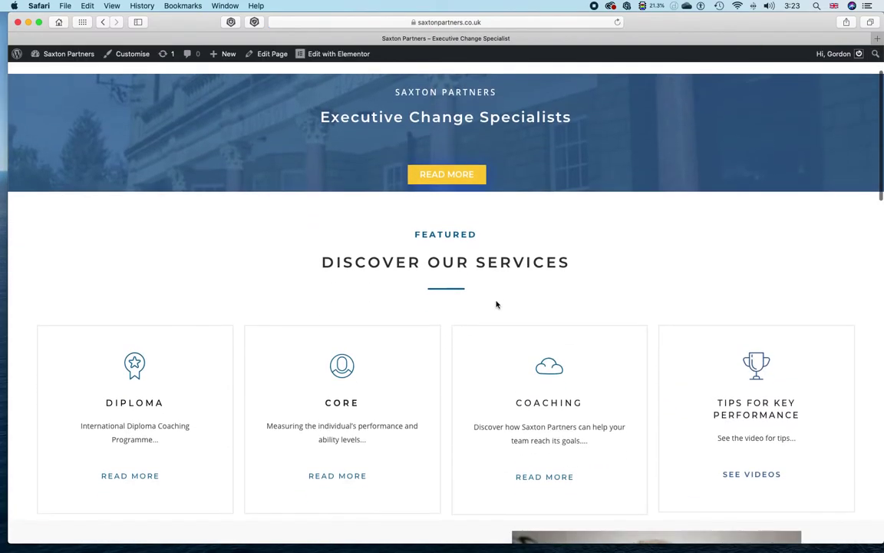
{"action": "scroll", "coordinate": [496, 305], "scroll_direction": "up", "scroll_amount": 3}
{"action": "mouse_move", "coordinate": [328, 57]}
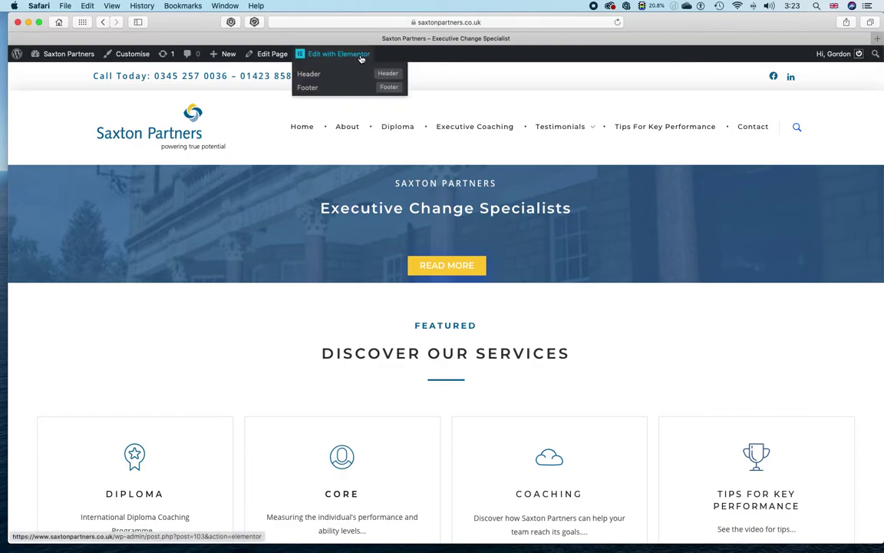
{"action": "left_click", "coordinate": [360, 58]}
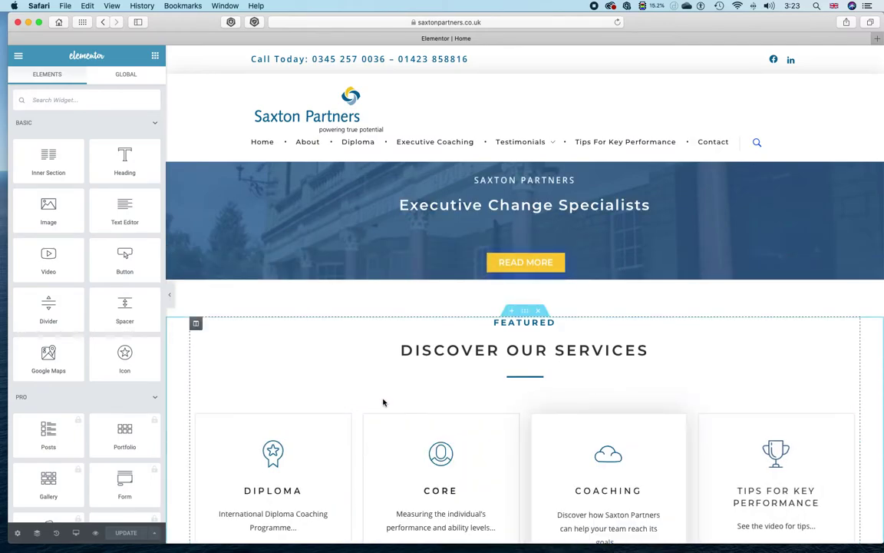
Append the word "text" to the description of the Executive Performance Specialists heading on the home page
{"action": "scroll", "coordinate": [384, 401], "scroll_direction": "down", "scroll_amount": 3}
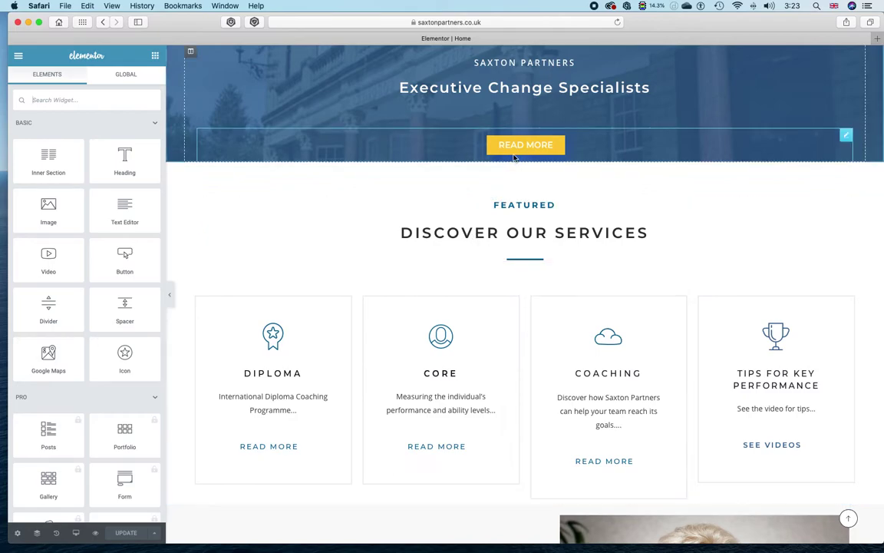
{"action": "scroll", "coordinate": [544, 367], "scroll_direction": "down", "scroll_amount": 5}
{"action": "scroll", "coordinate": [545, 367], "scroll_direction": "up", "scroll_amount": 3}
{"action": "scroll", "coordinate": [491, 357], "scroll_direction": "down", "scroll_amount": 3}
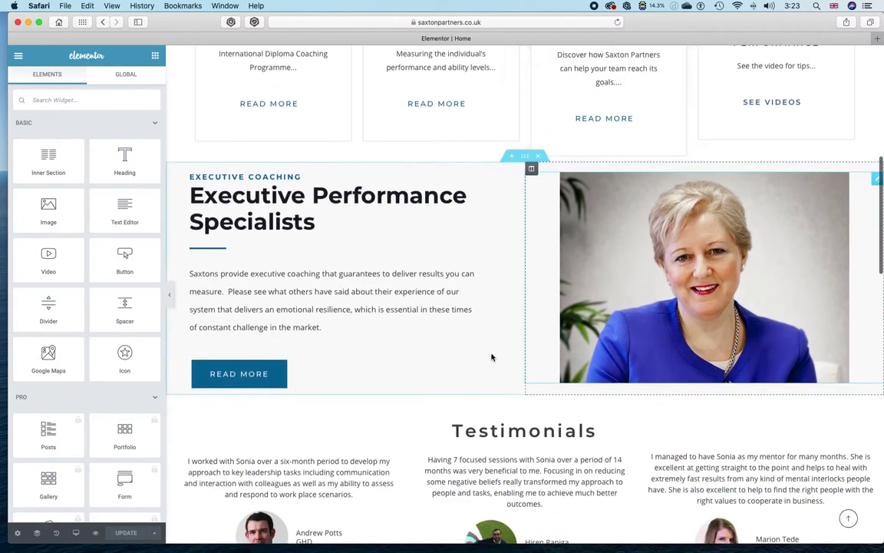
{"action": "left_click", "coordinate": [518, 169]}
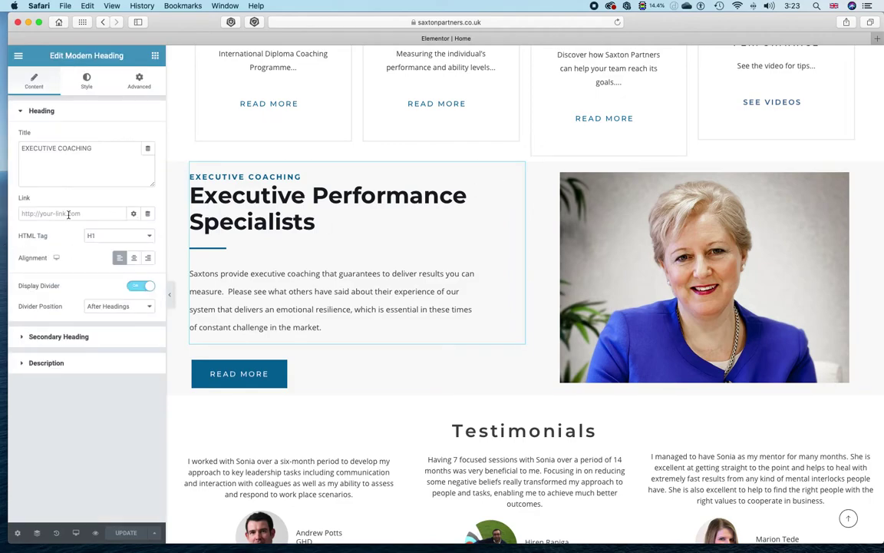
{"action": "left_click", "coordinate": [22, 109]}
{"action": "left_click", "coordinate": [23, 138]}
{"action": "left_click", "coordinate": [21, 138]}
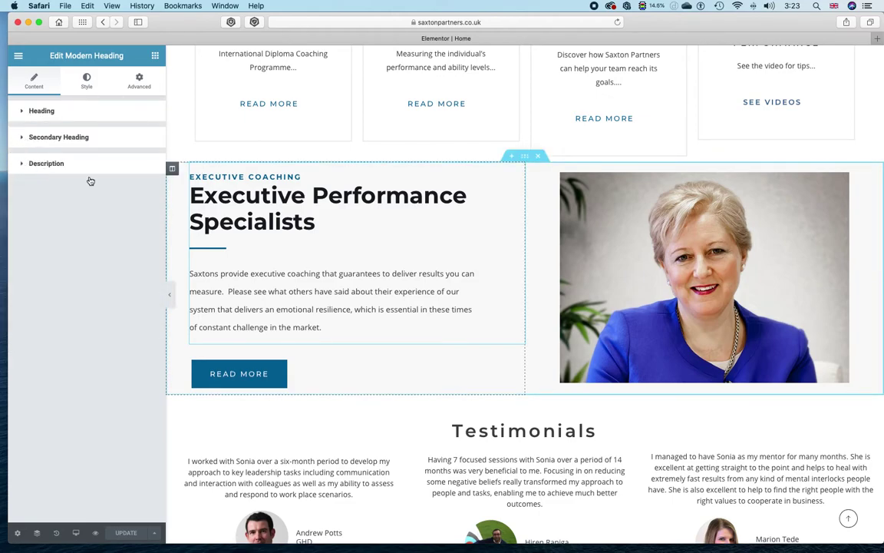
{"action": "left_click", "coordinate": [46, 164]}
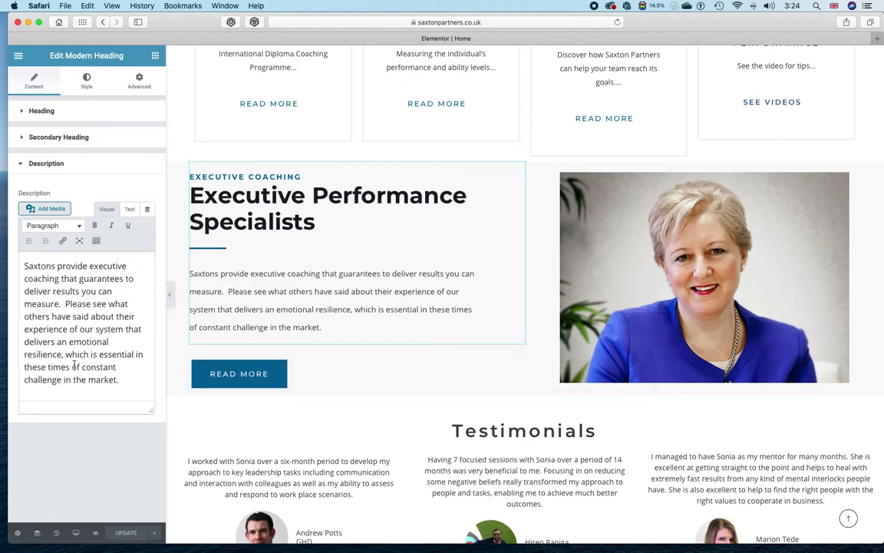
{"action": "scroll", "coordinate": [203, 359], "scroll_direction": "down", "scroll_amount": 3}
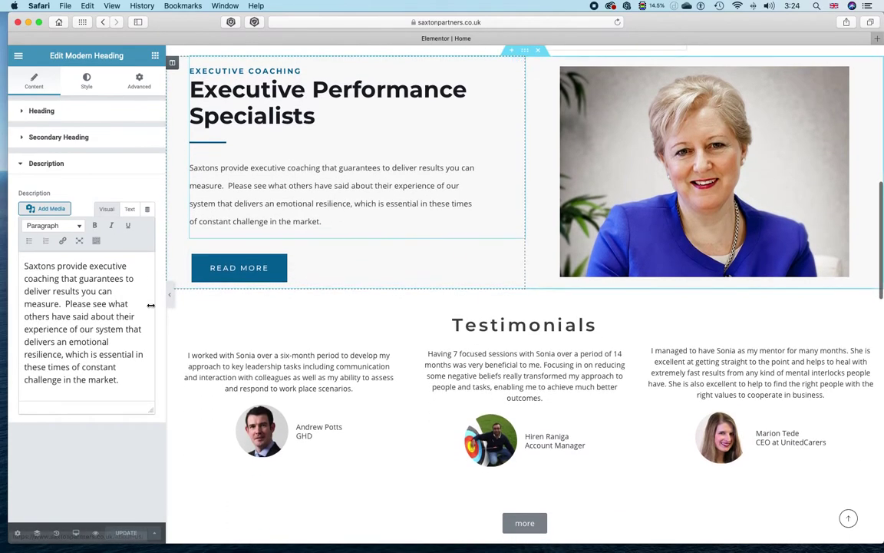
{"action": "left_click", "coordinate": [128, 379]}
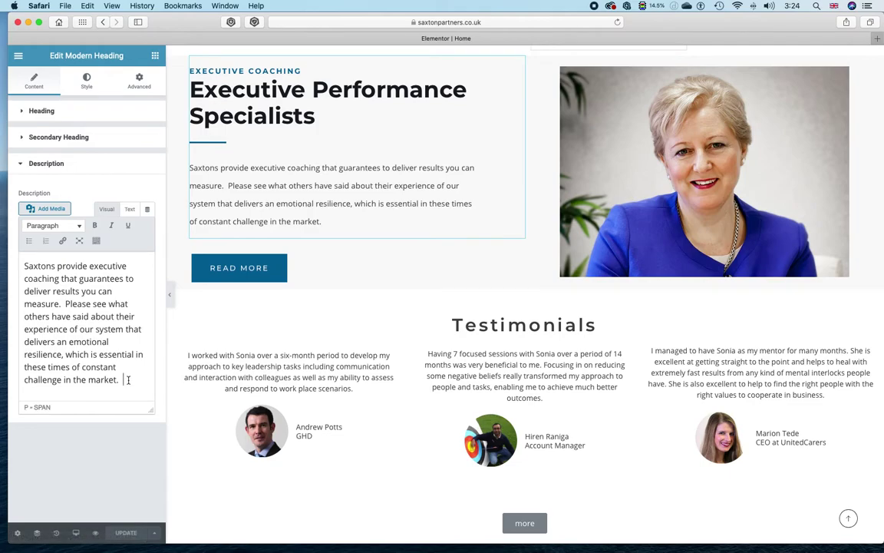
{"action": "type", "text": "text"}
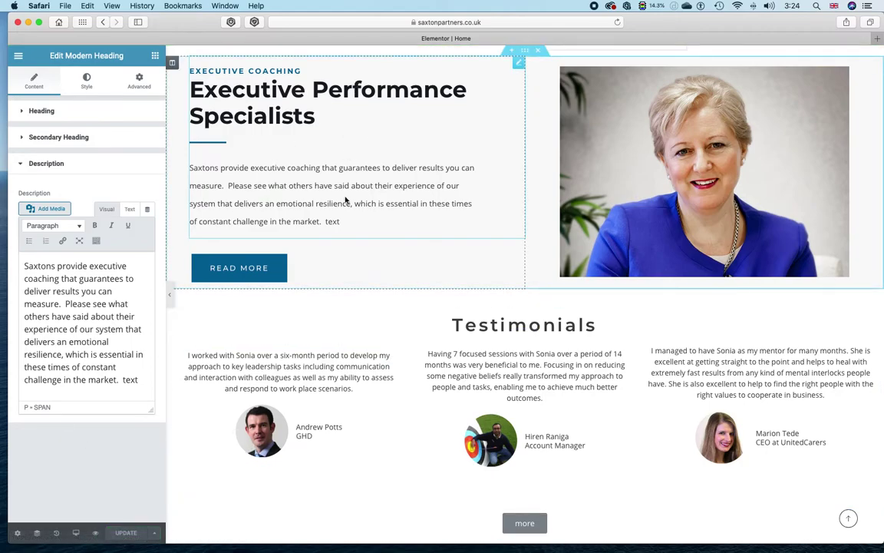
Remove the added word from the end of the heading's description
{"action": "left_click", "coordinate": [144, 383]}
{"action": "key", "text": "BackSpace"}
{"action": "key", "text": "BackSpace"}
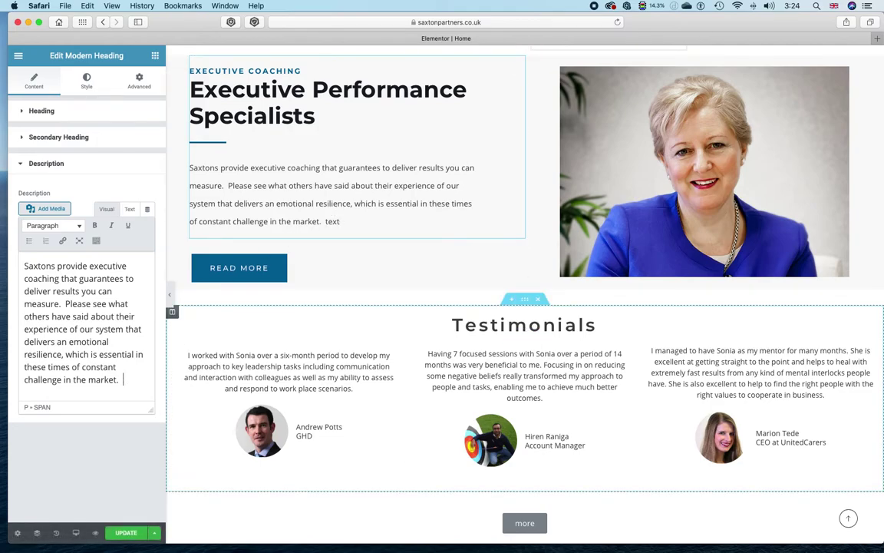
{"action": "key", "text": "BackSpace"}
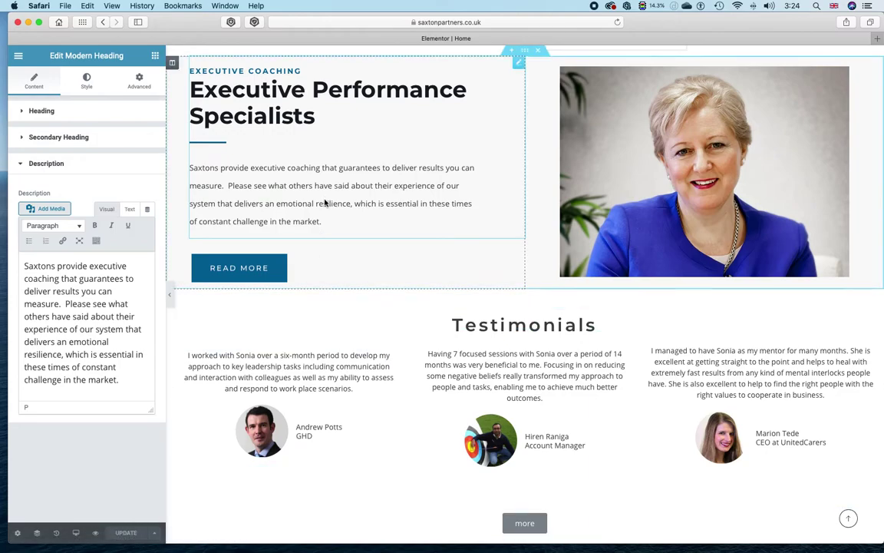
Examine the home page's sections in Elementor, from the header through the services and testimonials to the footer
{"action": "scroll", "coordinate": [325, 203], "scroll_direction": "down", "scroll_amount": 3}
{"action": "scroll", "coordinate": [325, 203], "scroll_direction": "down", "scroll_amount": 15}
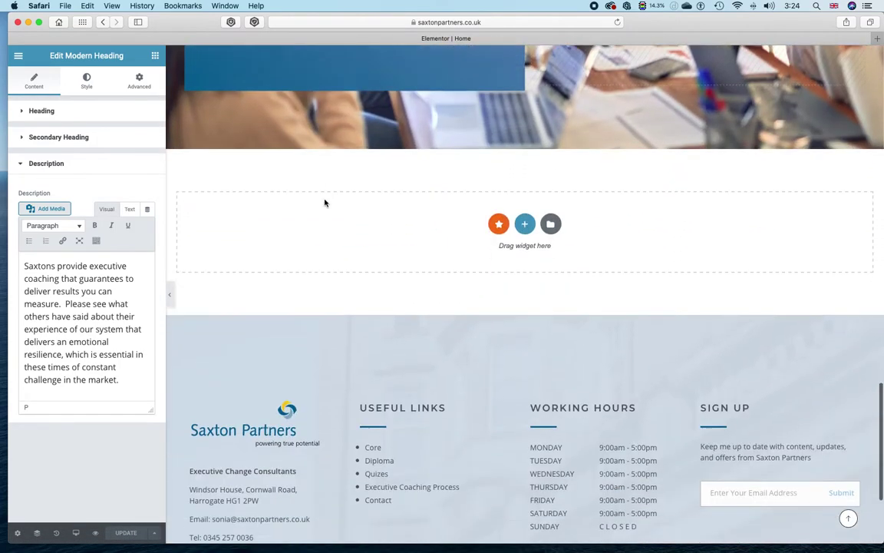
{"action": "scroll", "coordinate": [325, 203], "scroll_direction": "up", "scroll_amount": 20}
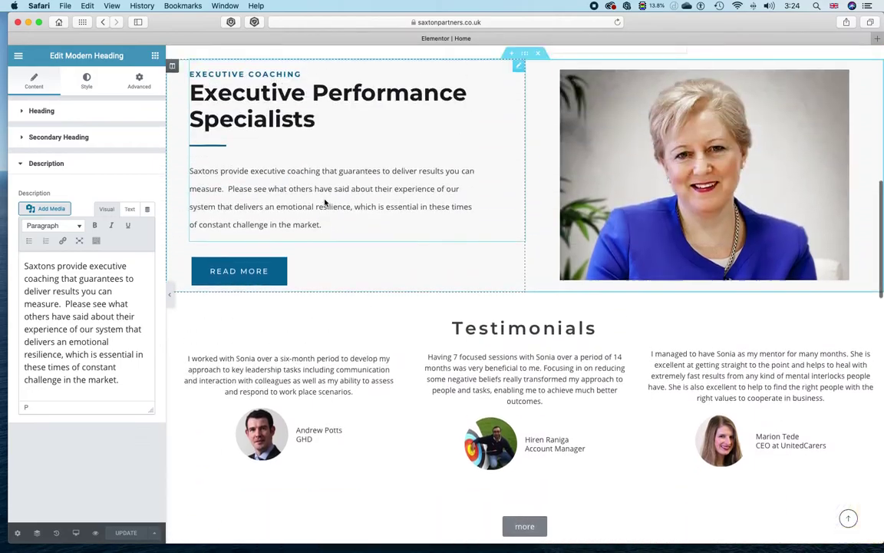
{"action": "scroll", "coordinate": [330, 203], "scroll_direction": "down", "scroll_amount": 1}
{"action": "scroll", "coordinate": [843, 419], "scroll_direction": "down", "scroll_amount": 14}
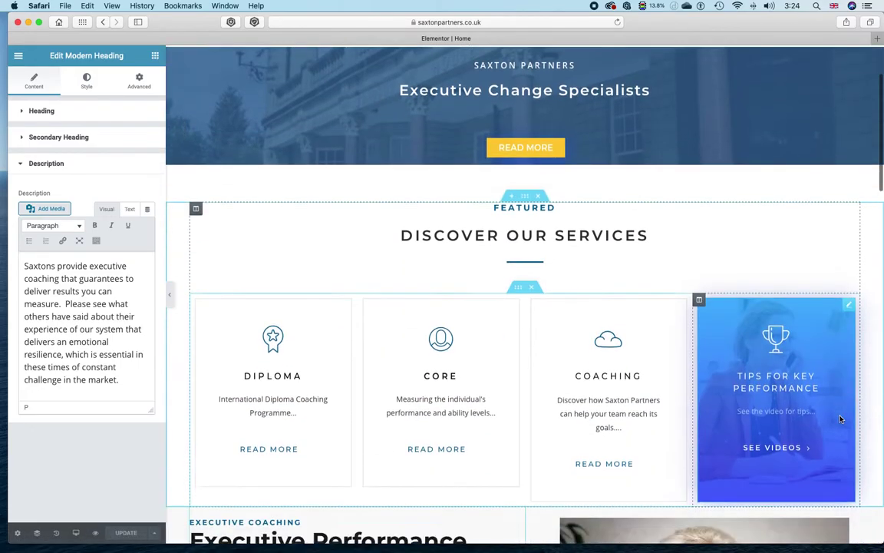
{"action": "scroll", "coordinate": [837, 419], "scroll_direction": "down", "scroll_amount": 10}
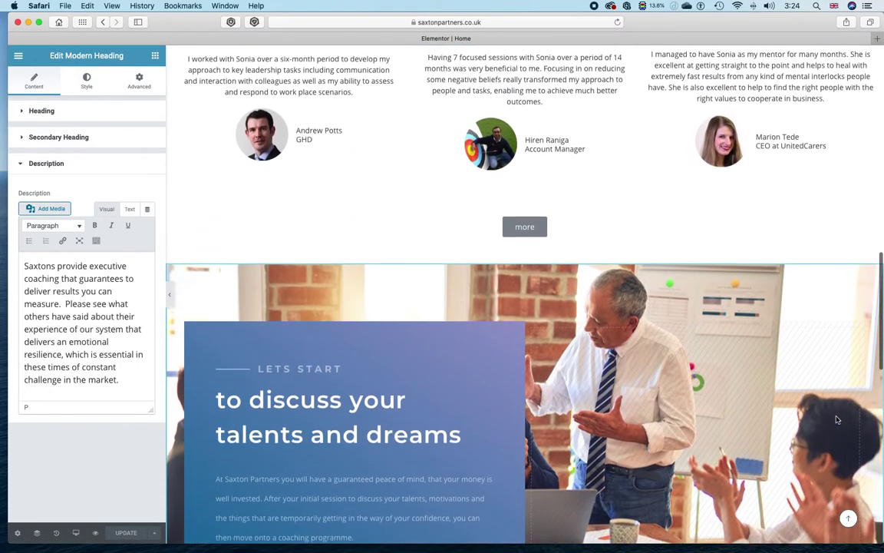
{"action": "scroll", "coordinate": [837, 419], "scroll_direction": "down", "scroll_amount": 3}
{"action": "scroll", "coordinate": [837, 419], "scroll_direction": "up", "scroll_amount": 20}
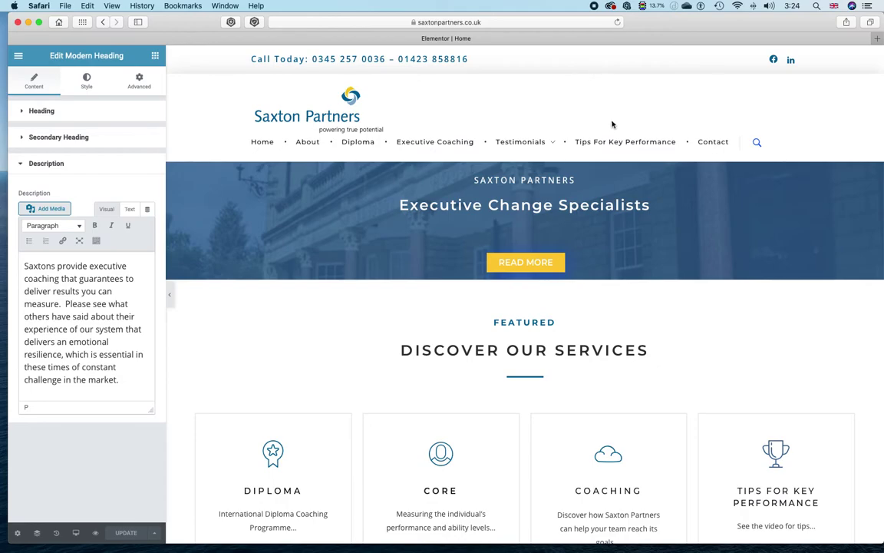
Leave Elementor and return to the Home page in the WordPress editor
{"action": "left_click_drag", "start_coordinate": [180, 21], "coordinate": [176, 21]}
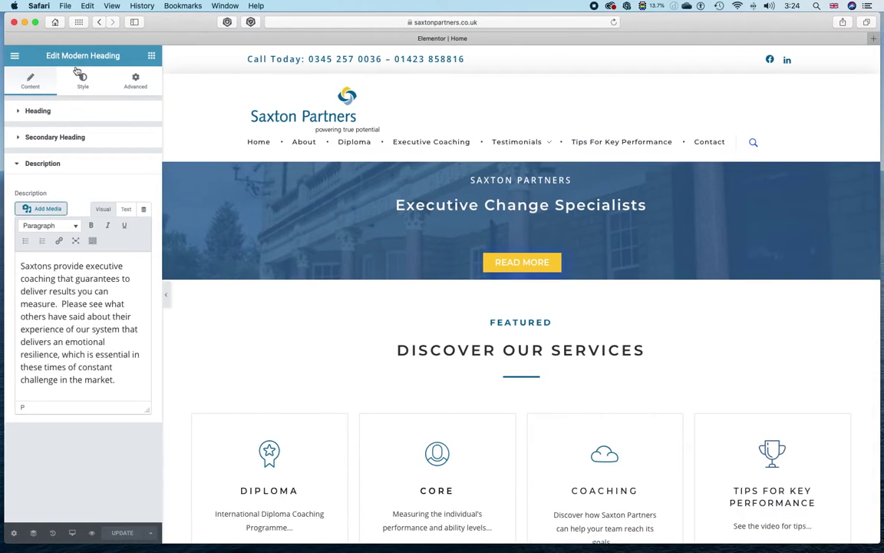
{"action": "left_click", "coordinate": [14, 58]}
{"action": "left_click", "coordinate": [94, 351]}
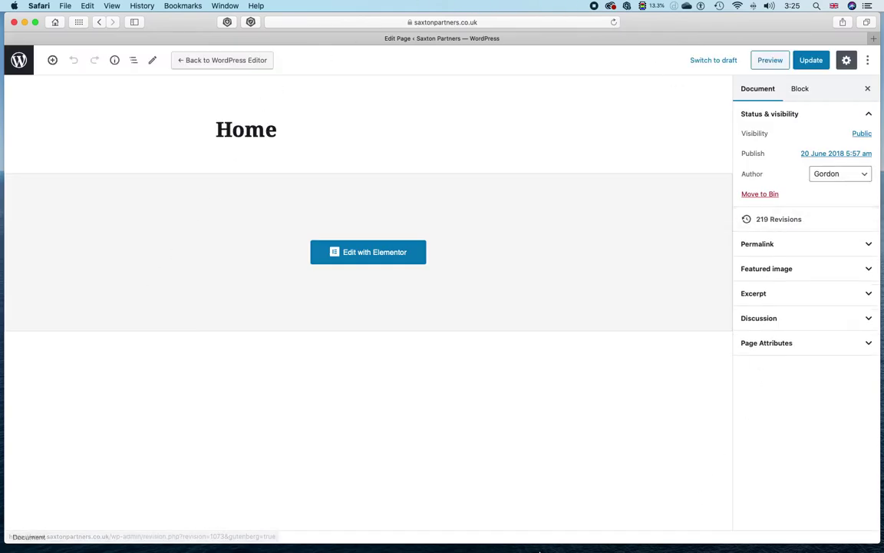
Update the Home page and open its published version on the site
{"action": "left_click", "coordinate": [815, 62]}
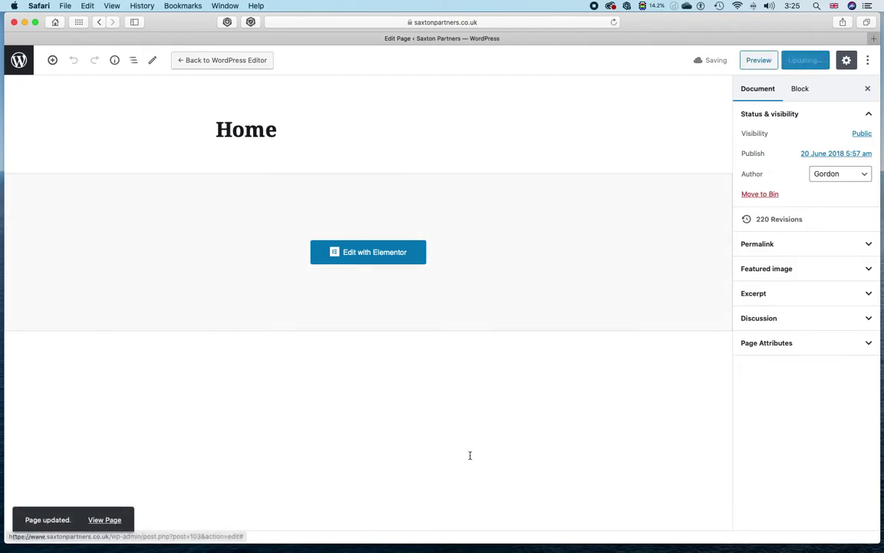
{"action": "left_click", "coordinate": [98, 519]}
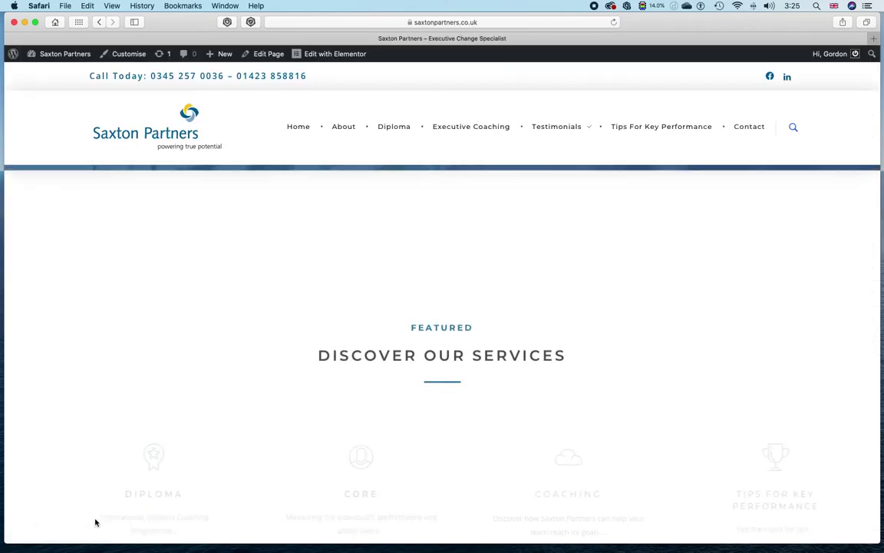
Examine the published home page, checking the services, Executive Performance Specialists and Testimonials sections
{"action": "scroll", "coordinate": [125, 346], "scroll_direction": "down", "scroll_amount": 8}
{"action": "scroll", "coordinate": [125, 346], "scroll_direction": "up", "scroll_amount": 4}
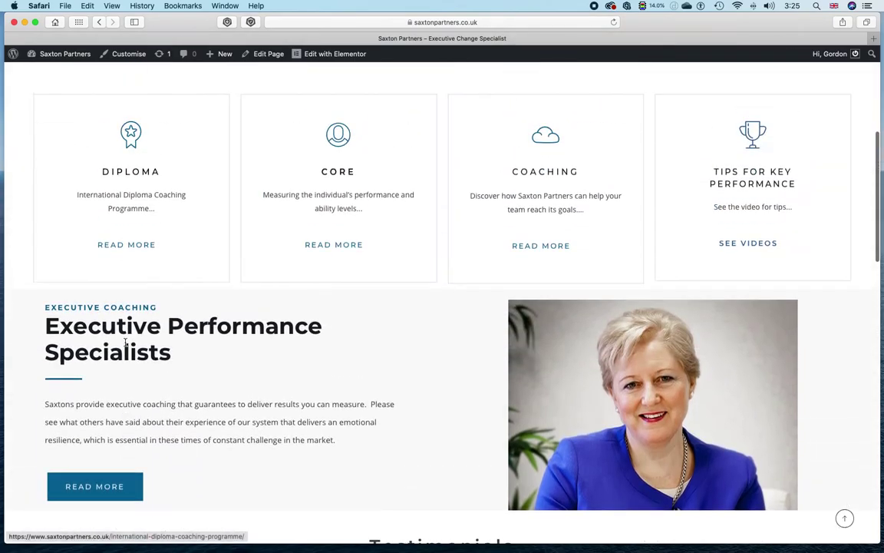
{"action": "scroll", "coordinate": [125, 346], "scroll_direction": "down", "scroll_amount": 5}
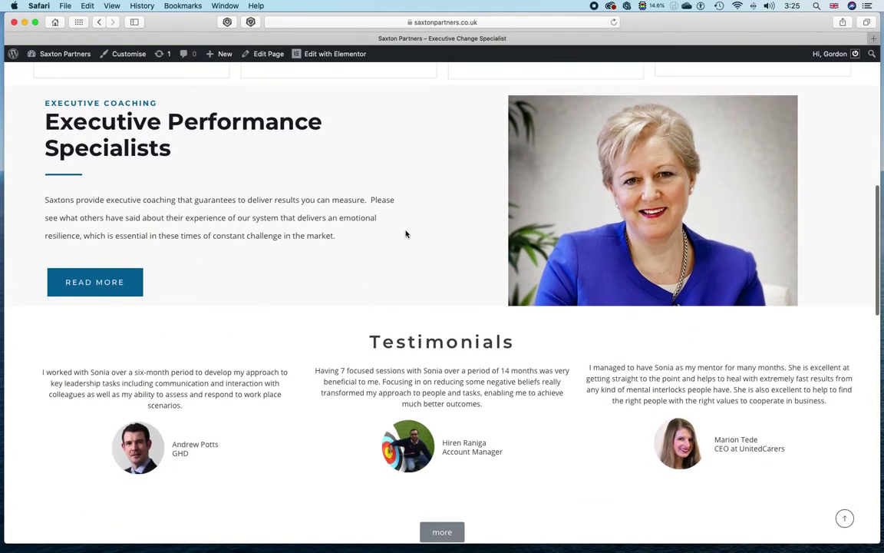
{"action": "scroll", "coordinate": [336, 256], "scroll_direction": "down", "scroll_amount": 2}
{"action": "scroll", "coordinate": [335, 260], "scroll_direction": "up", "scroll_amount": 2}
{"action": "scroll", "coordinate": [336, 259], "scroll_direction": "down", "scroll_amount": 2}
{"action": "scroll", "coordinate": [335, 260], "scroll_direction": "up", "scroll_amount": 3}
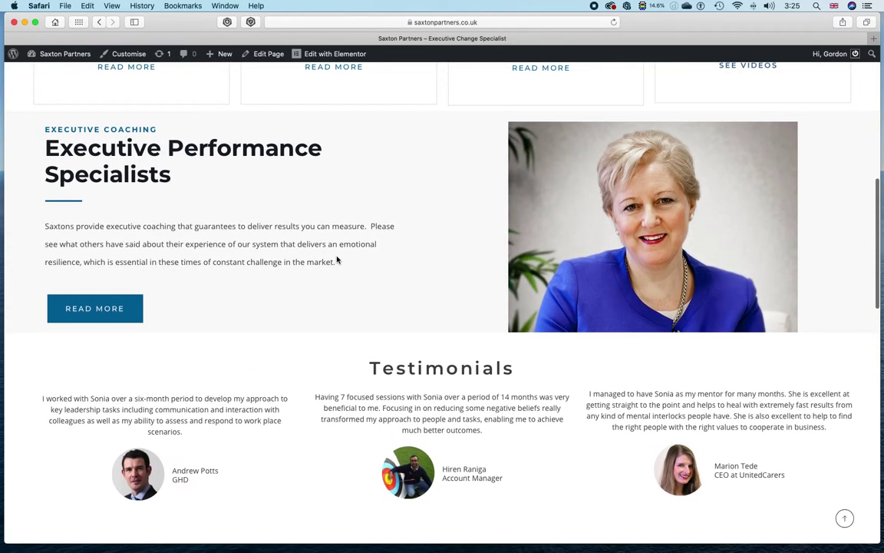
{"action": "scroll", "coordinate": [336, 261], "scroll_direction": "up", "scroll_amount": 10}
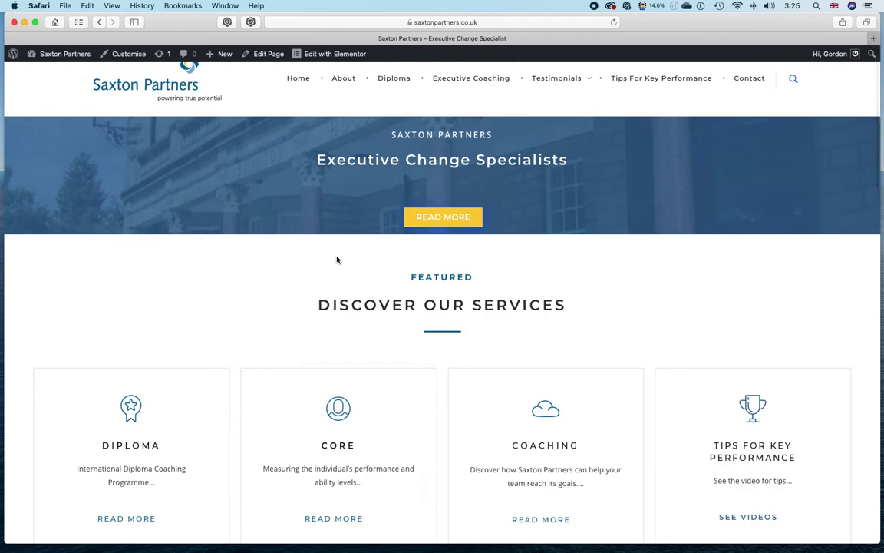
{"action": "scroll", "coordinate": [337, 260], "scroll_direction": "down", "scroll_amount": 4}
{"action": "scroll", "coordinate": [336, 259], "scroll_direction": "up", "scroll_amount": 6}
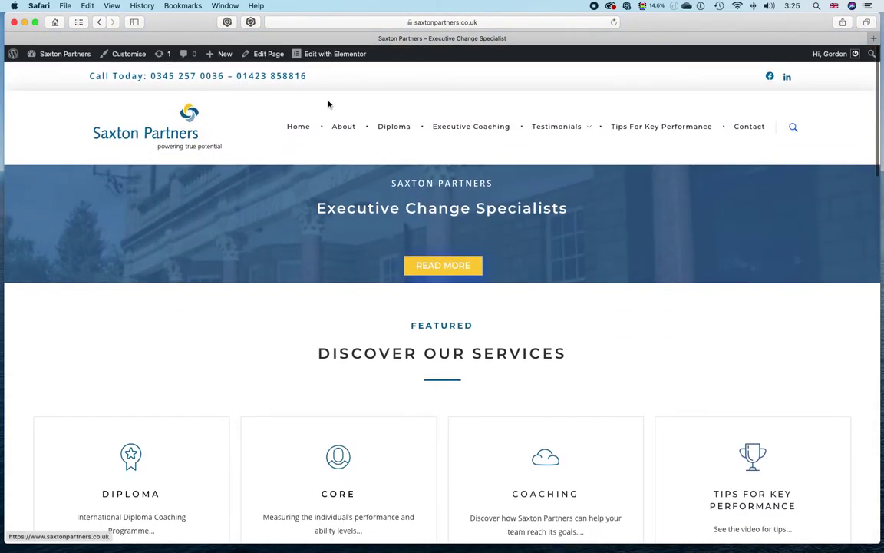
Reopen the Home page in the WordPress editor and look through its page options to the Footer Brand Image setting
{"action": "mouse_move", "coordinate": [338, 55]}
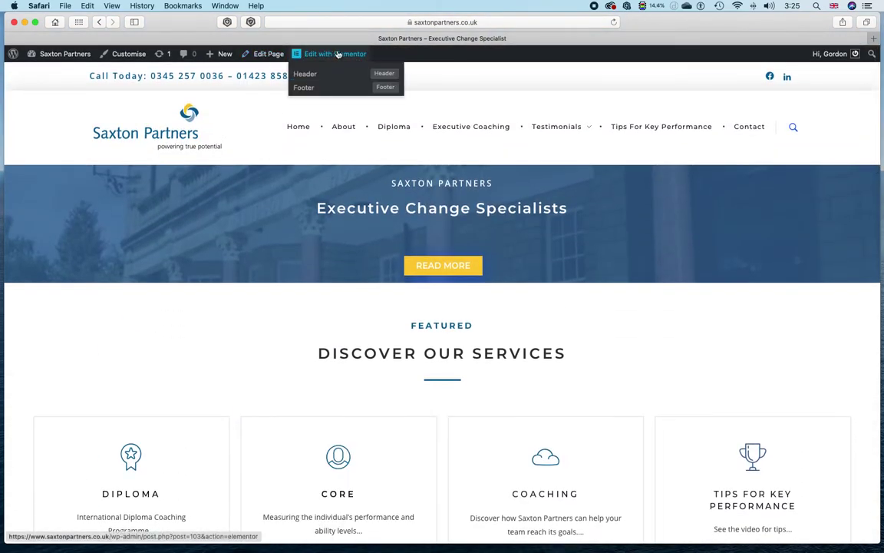
{"action": "left_click", "coordinate": [267, 55]}
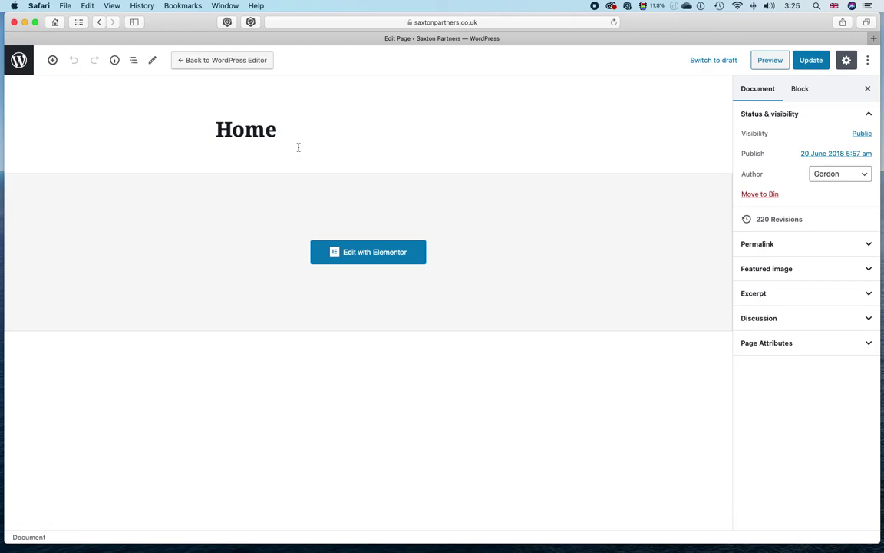
{"action": "scroll", "coordinate": [512, 232], "scroll_direction": "down", "scroll_amount": 15}
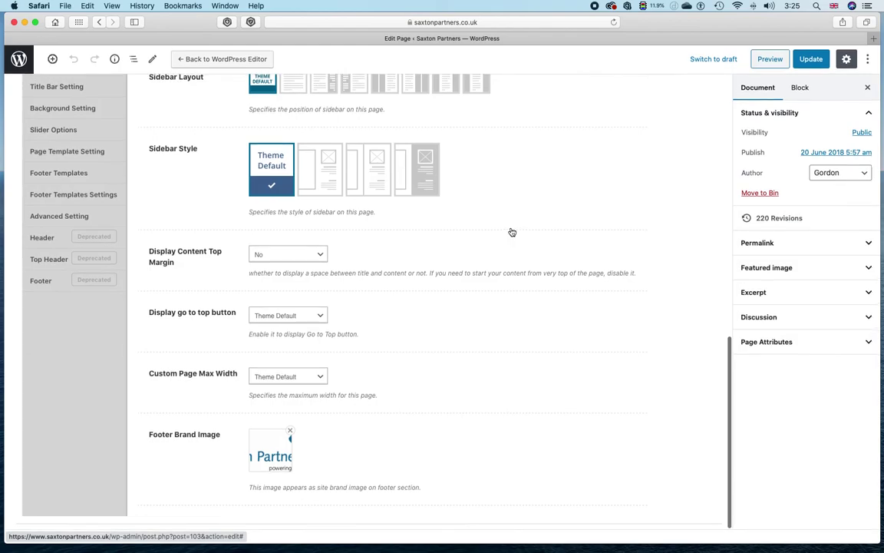
{"action": "scroll", "coordinate": [512, 232], "scroll_direction": "up", "scroll_amount": 4}
{"action": "scroll", "coordinate": [513, 250], "scroll_direction": "down", "scroll_amount": 4}
{"action": "scroll", "coordinate": [513, 249], "scroll_direction": "up", "scroll_amount": 18}
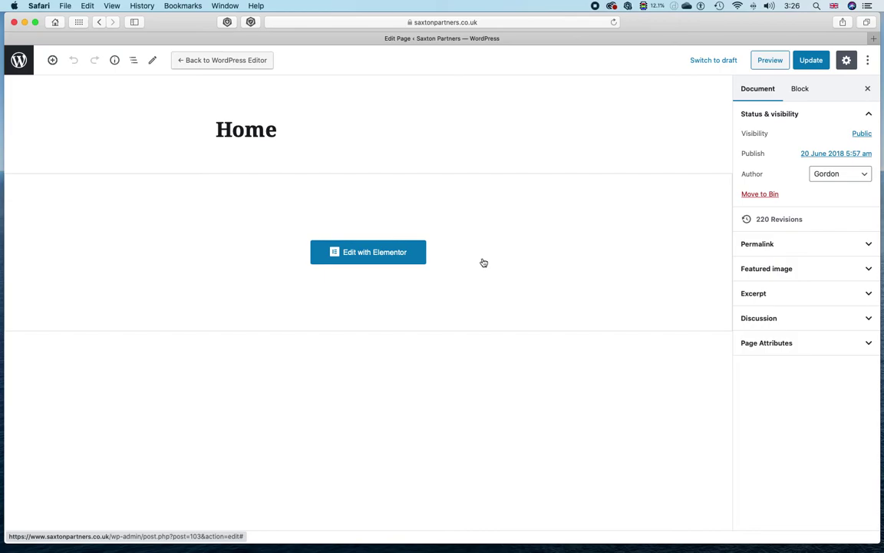
Expand the Home page's Excerpt settings and activate the excerpt text field
{"action": "left_click", "coordinate": [869, 294]}
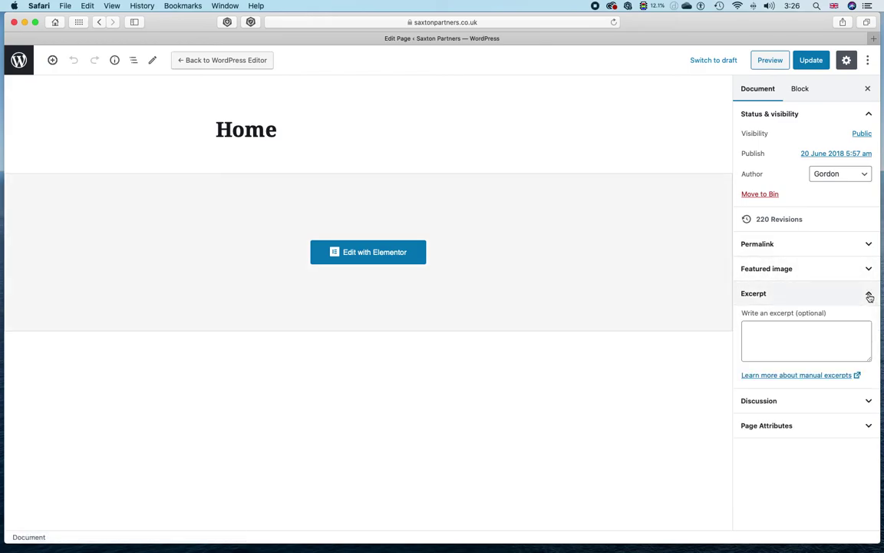
{"action": "scroll", "coordinate": [547, 383], "scroll_direction": "down", "scroll_amount": 2}
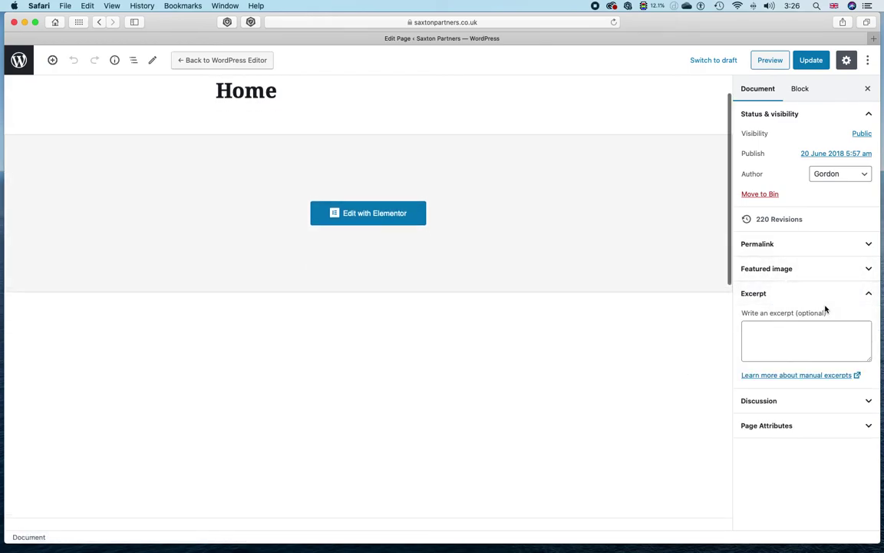
{"action": "left_click", "coordinate": [776, 335]}
{"action": "scroll", "coordinate": [306, 263], "scroll_direction": "up", "scroll_amount": 2}
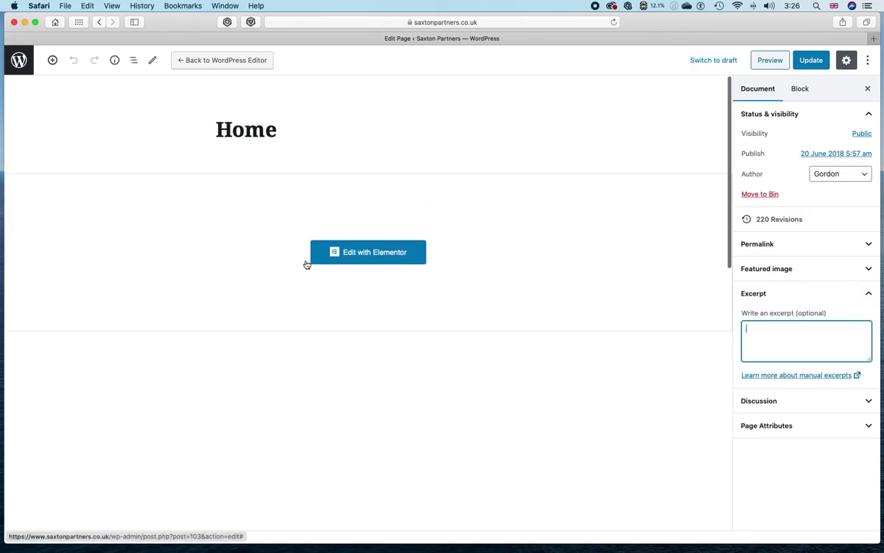
Examine the Layout Options in the Page Options below the page content, including content layout, sidebar layout and sidebar style
{"action": "scroll", "coordinate": [503, 262], "scroll_direction": "down", "scroll_amount": 3}
{"action": "scroll", "coordinate": [649, 277], "scroll_direction": "up", "scroll_amount": 3}
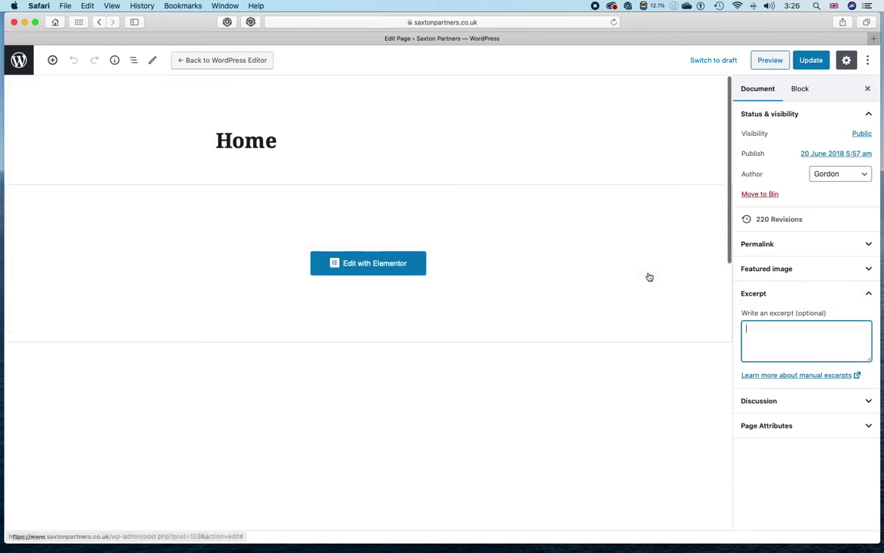
{"action": "scroll", "coordinate": [640, 399], "scroll_direction": "down", "scroll_amount": 1}
{"action": "scroll", "coordinate": [640, 400], "scroll_direction": "down", "scroll_amount": 3}
{"action": "scroll", "coordinate": [640, 398], "scroll_direction": "up", "scroll_amount": 3}
{"action": "scroll", "coordinate": [639, 398], "scroll_direction": "down", "scroll_amount": 5}
{"action": "scroll", "coordinate": [640, 403], "scroll_direction": "up", "scroll_amount": 1}
{"action": "scroll", "coordinate": [640, 403], "scroll_direction": "down", "scroll_amount": 1}
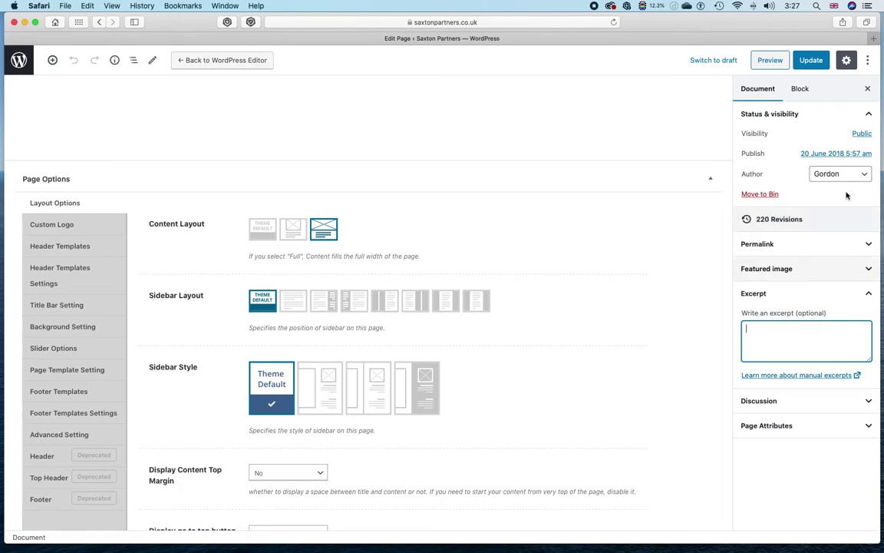
Update the Home page again and view the live page to check it
{"action": "left_click", "coordinate": [813, 63]}
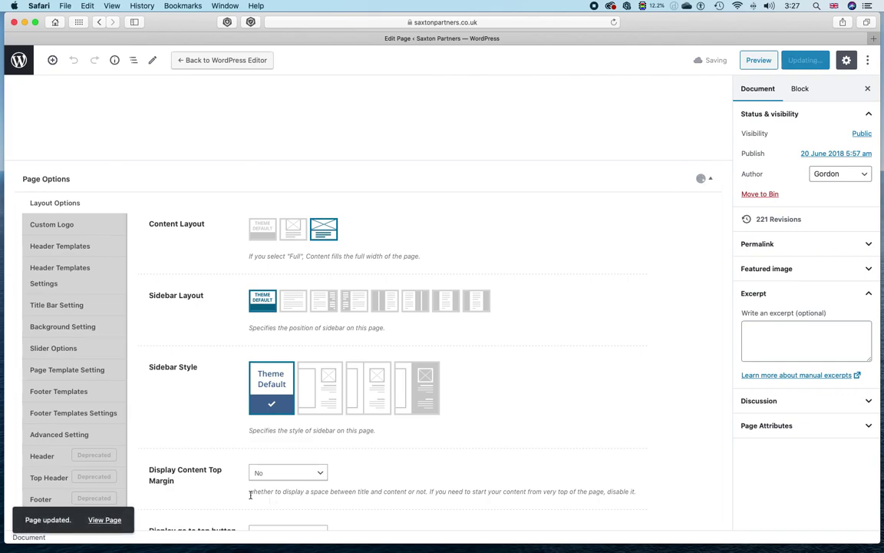
{"action": "left_click", "coordinate": [111, 524]}
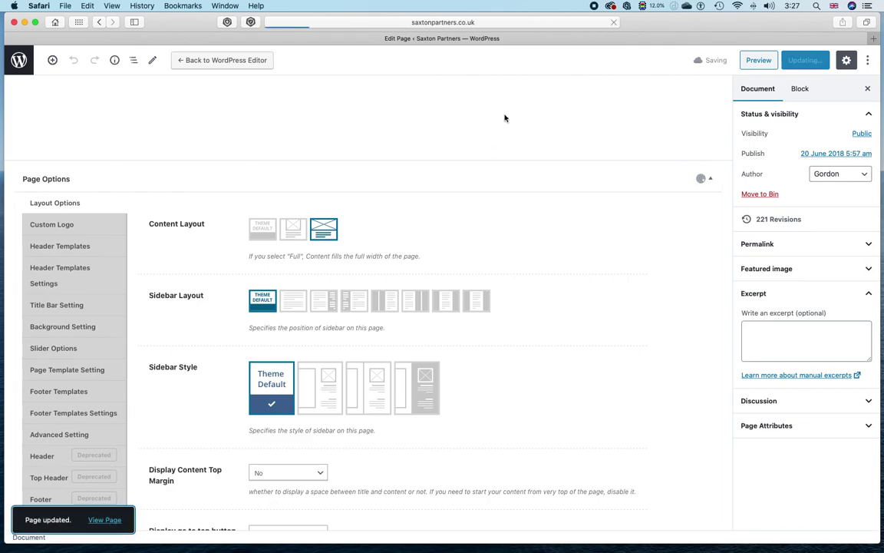
{"action": "scroll", "coordinate": [504, 117], "scroll_direction": "down", "scroll_amount": 5}
{"action": "scroll", "coordinate": [504, 118], "scroll_direction": "up", "scroll_amount": 5}
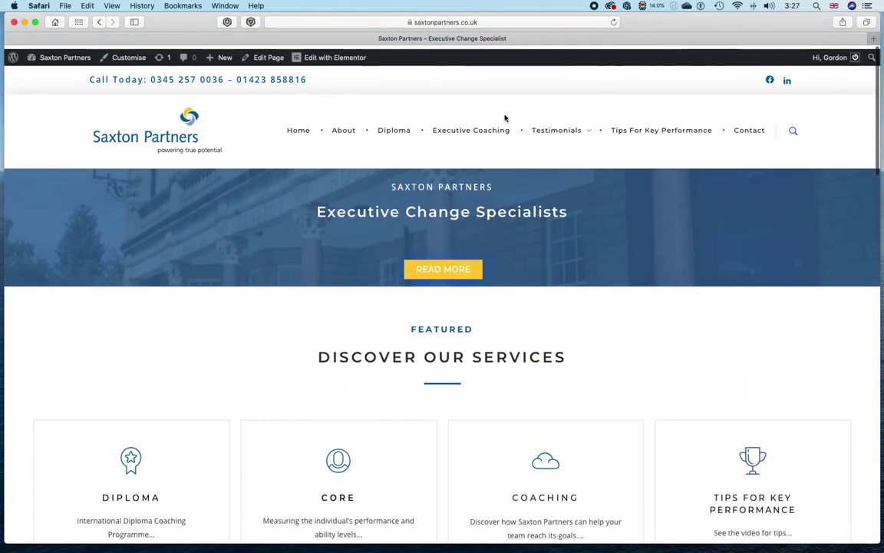